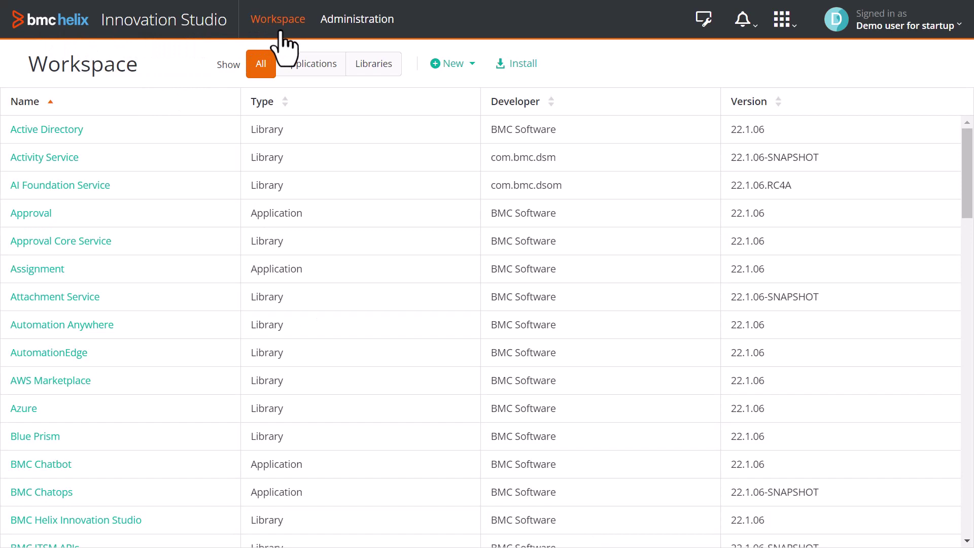
scroll(211, 431, "down", 10)
scroll(218, 429, "down", 3)
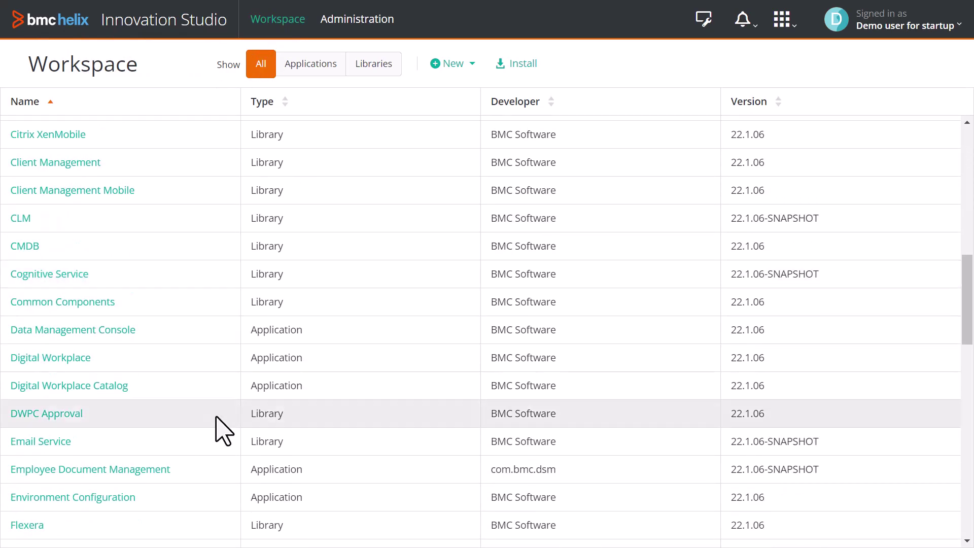
Step: Launch Data Management Console from the Innovation Studio workspace list
left_click(114, 331)
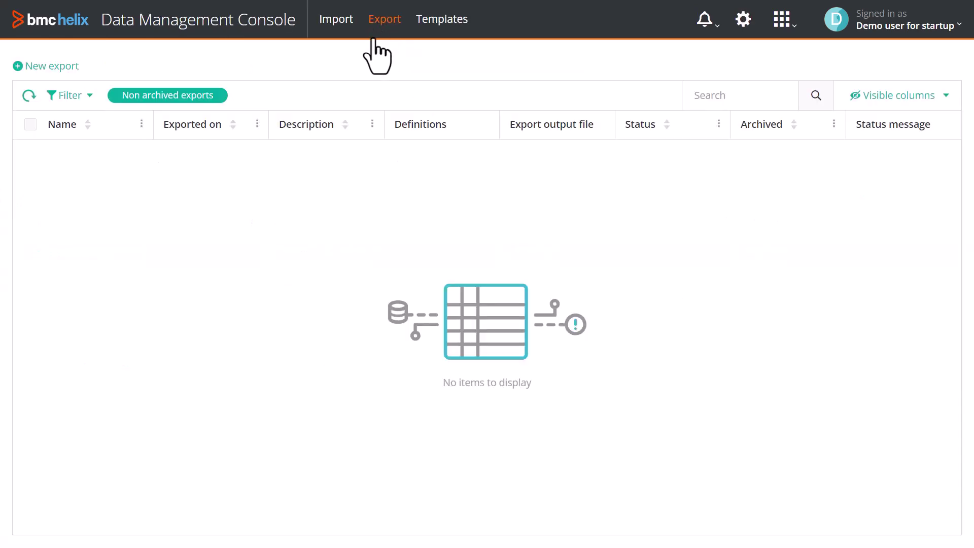
Step: Create export 'Export' on AP-Sample Lunch Scheduler with Company, Date for Lunch and Justification fields
left_click(49, 66)
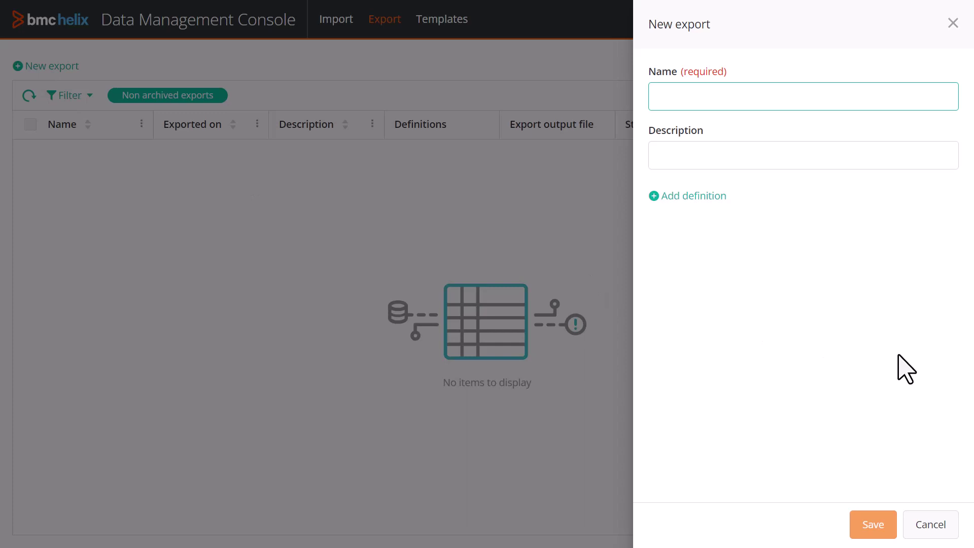
type("Export")
left_click(778, 165)
type("E")
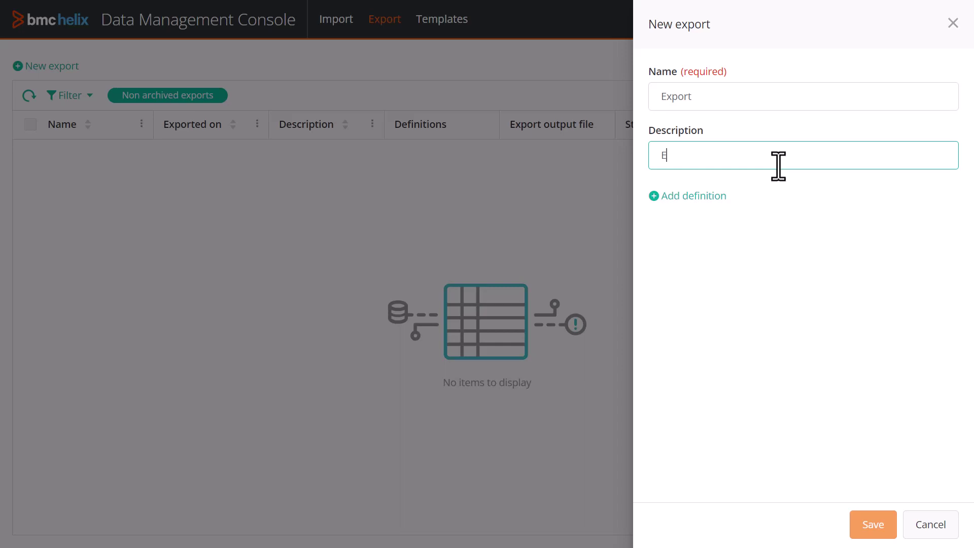
type("xport")
left_click(697, 196)
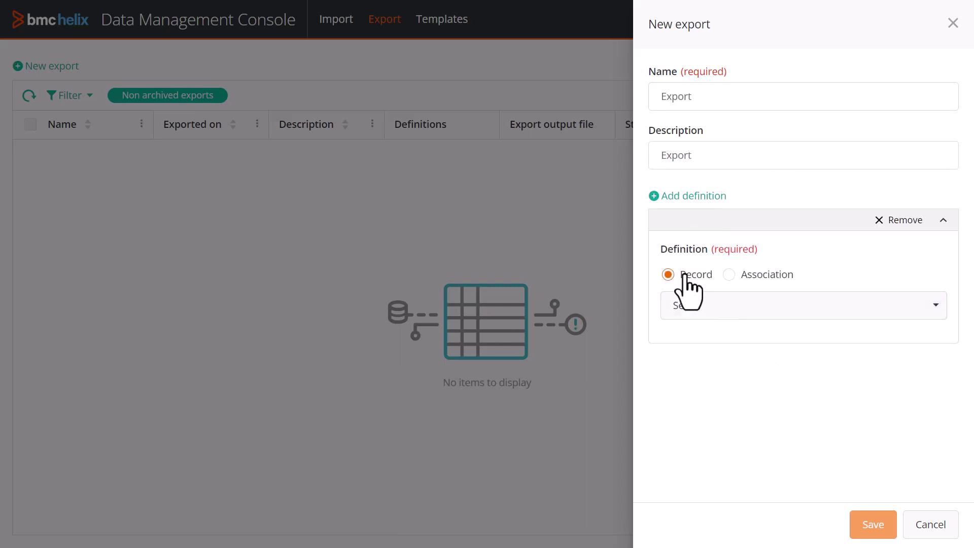
left_click(701, 318)
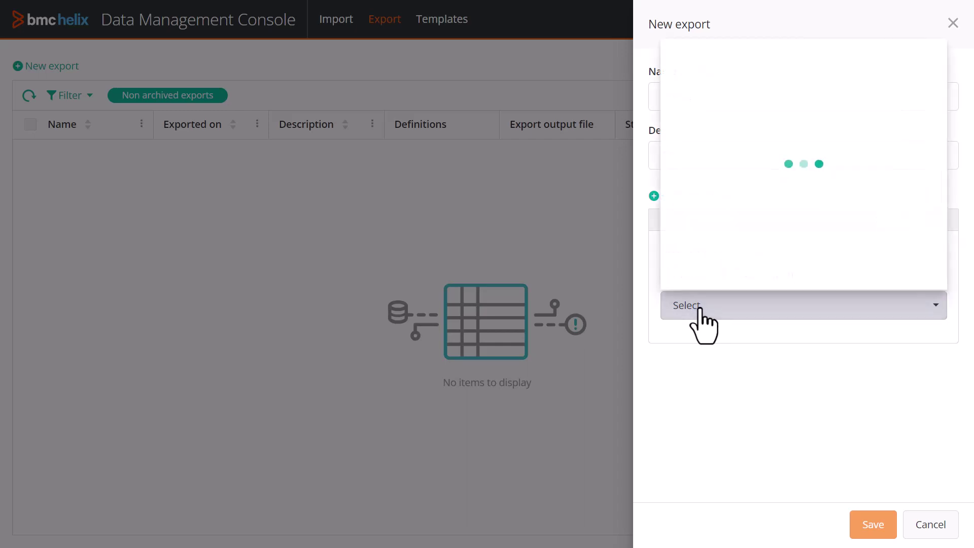
scroll(756, 242, "down", 3)
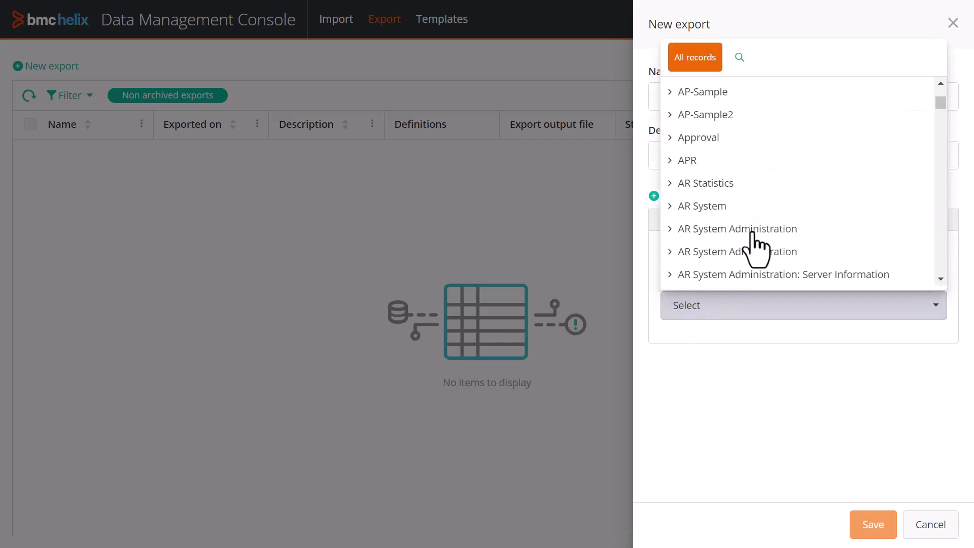
left_click(671, 92)
left_click(701, 137)
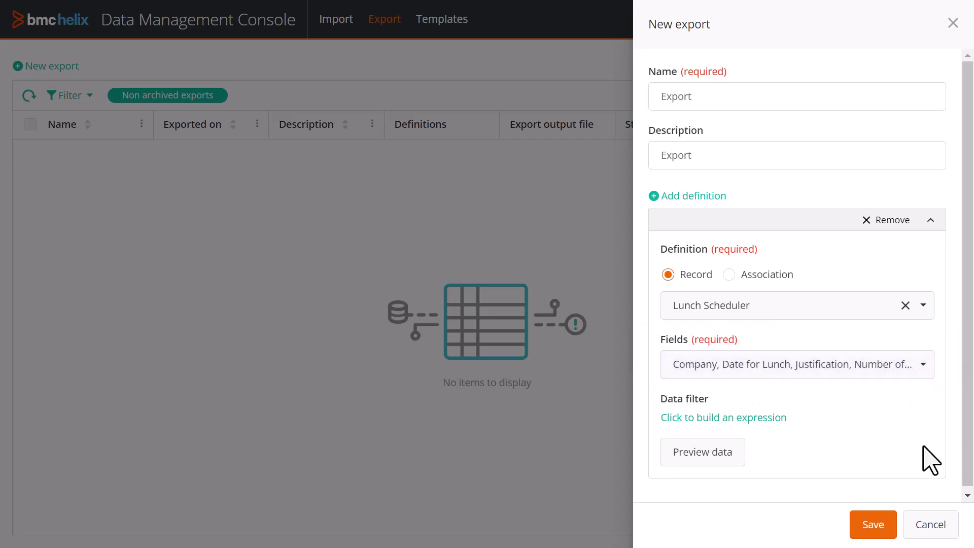
left_click(927, 375)
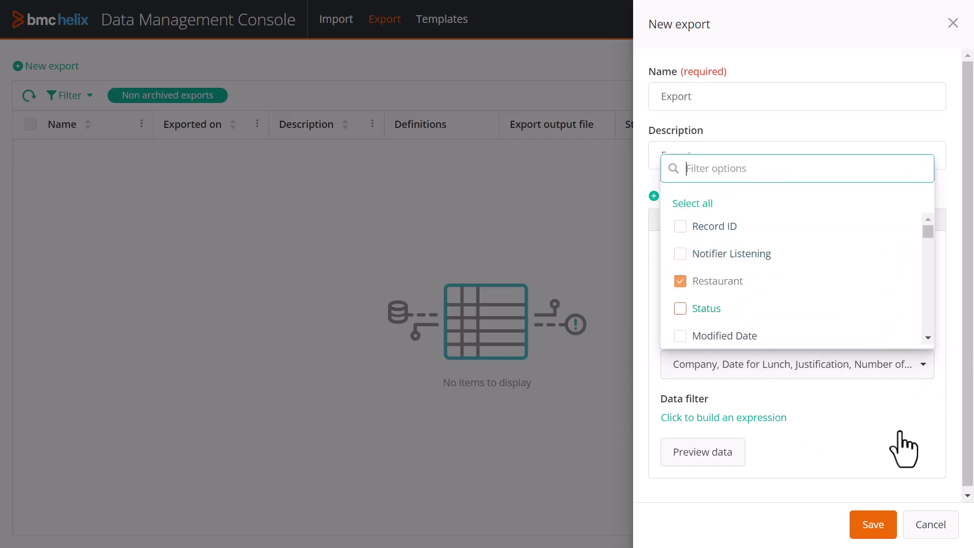
left_click(917, 468)
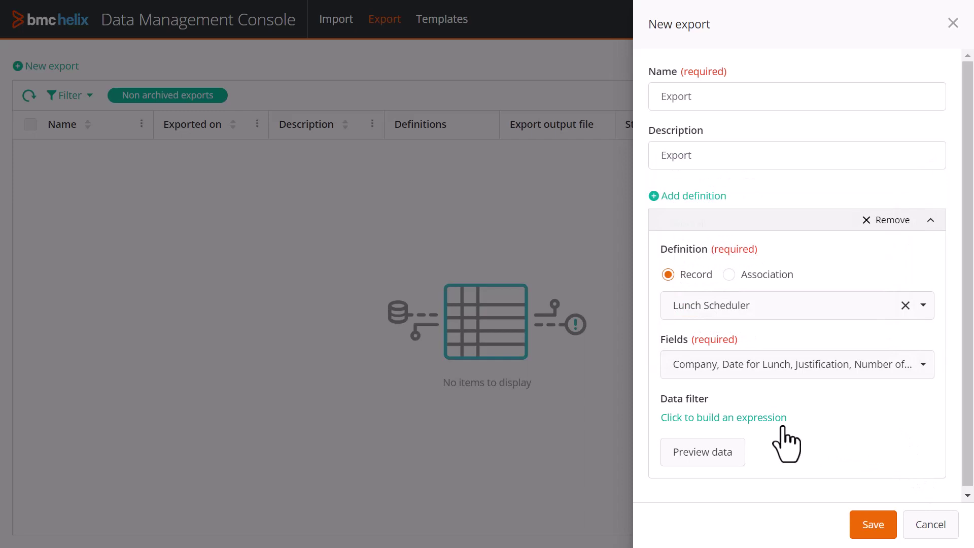
Step: Add a Requestor data filter expression and confirm the preview returns no records
left_click(713, 419)
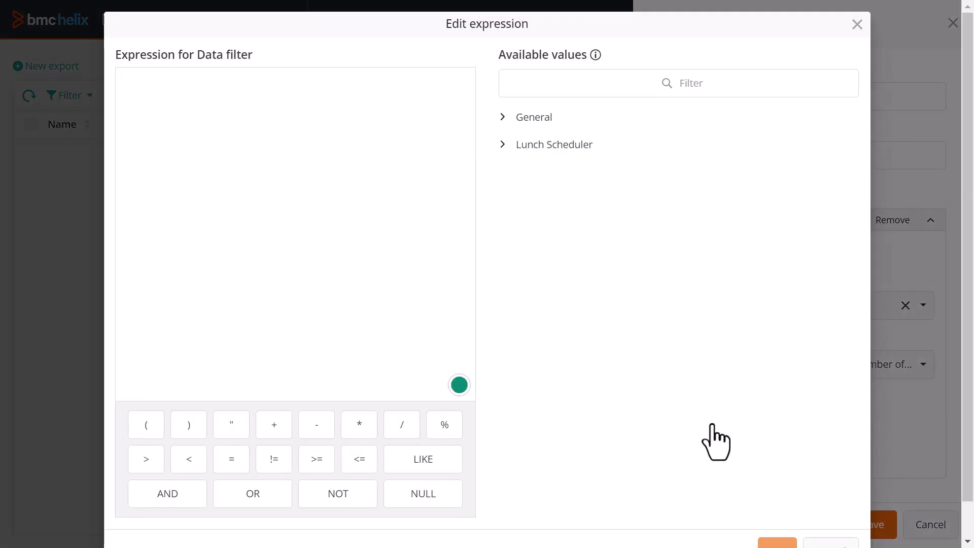
left_click(503, 145)
scroll(799, 389, "down", 5)
scroll(799, 389, "down", 4)
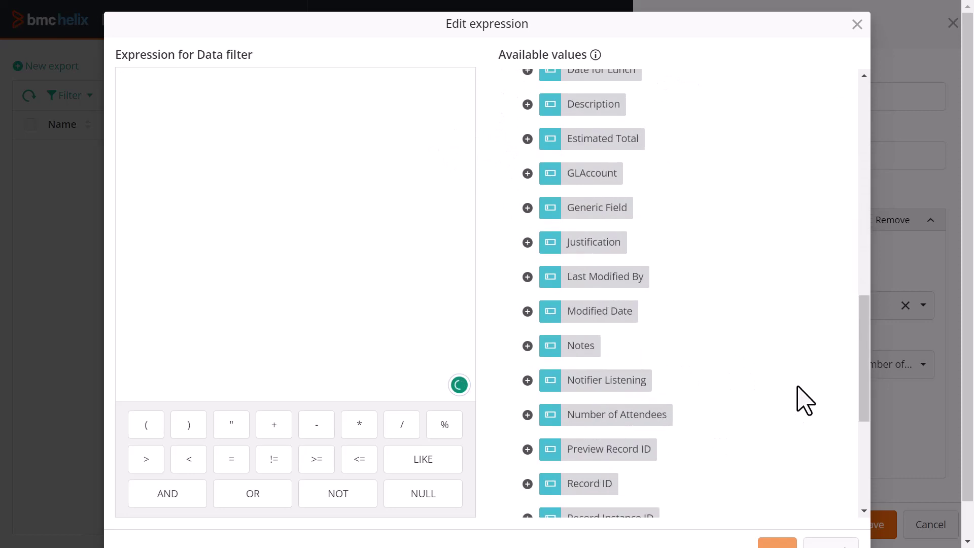
scroll(799, 390, "down", 2)
scroll(799, 398, "down", 1)
left_click(527, 393)
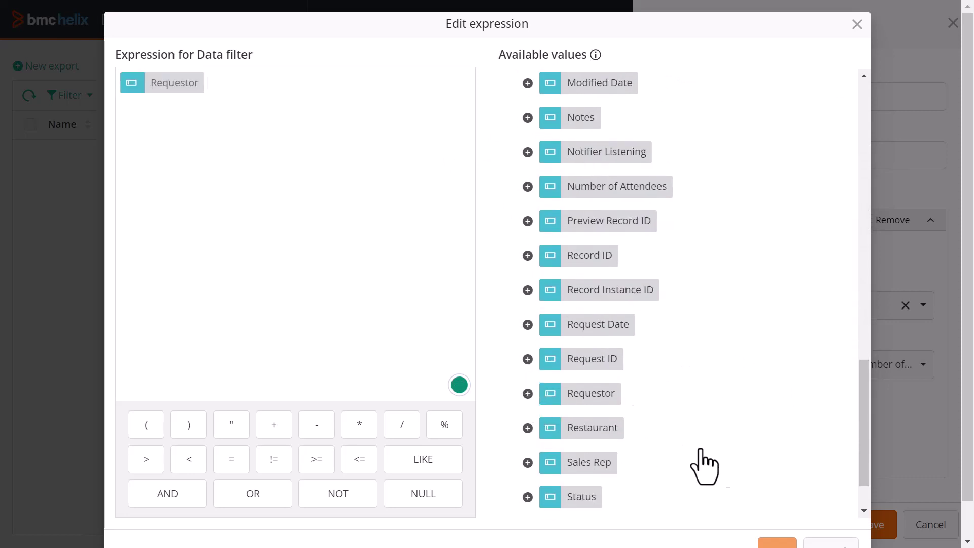
scroll(814, 503, "down", 2)
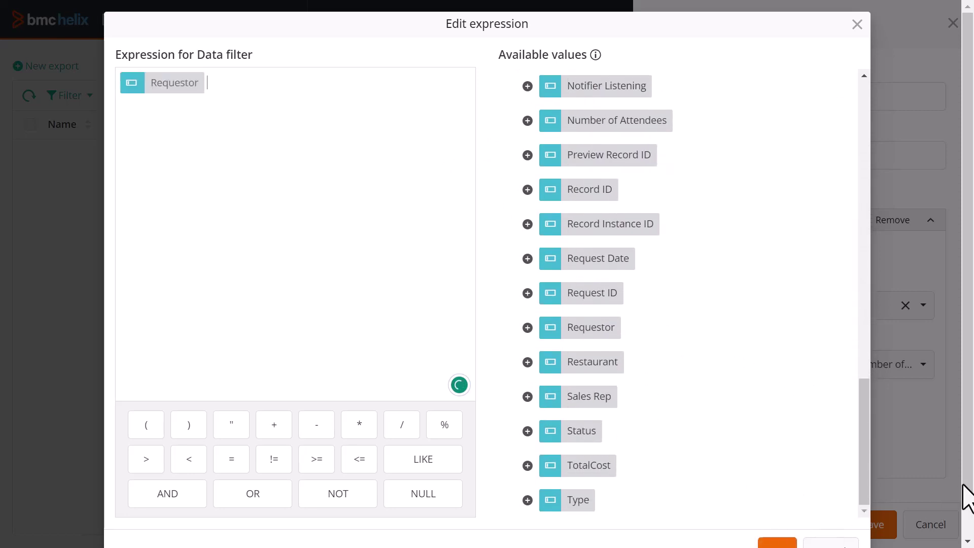
scroll(965, 497, "down", 1)
left_click(777, 522)
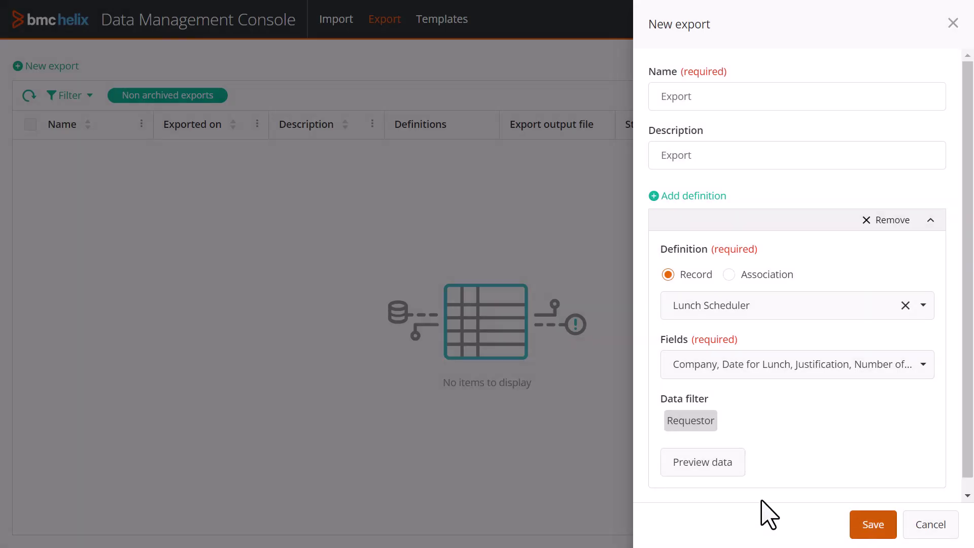
left_click(708, 466)
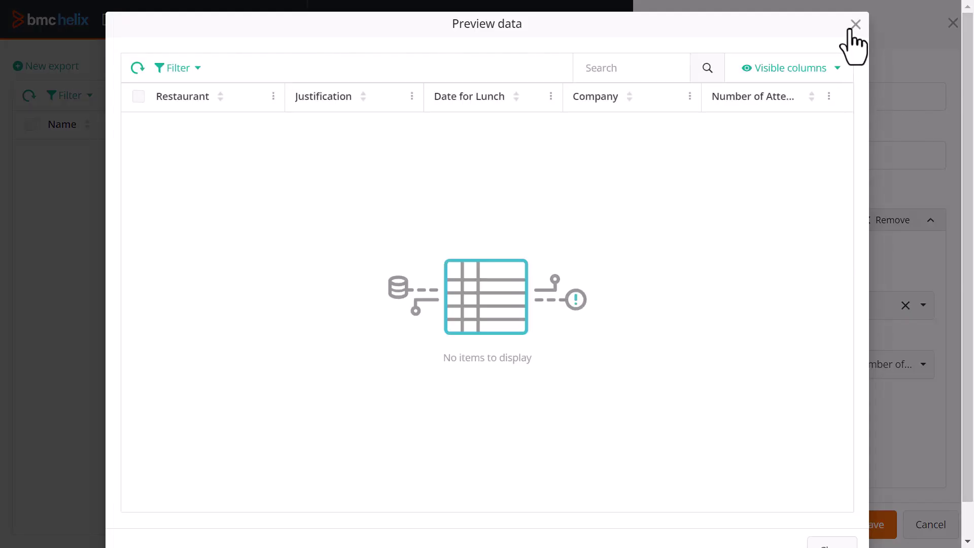
left_click(854, 27)
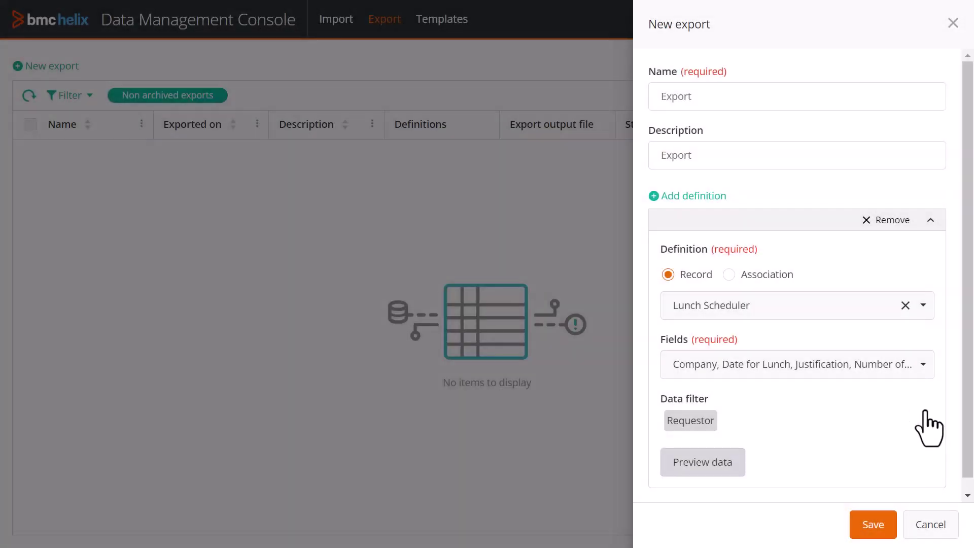
Step: Save the Export definition and run Export data on it
left_click(895, 534)
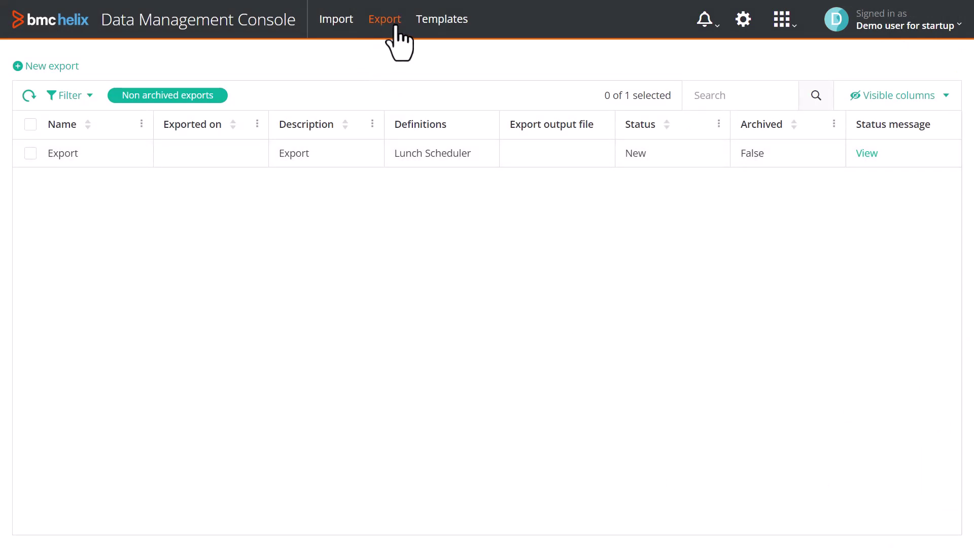
left_click(31, 155)
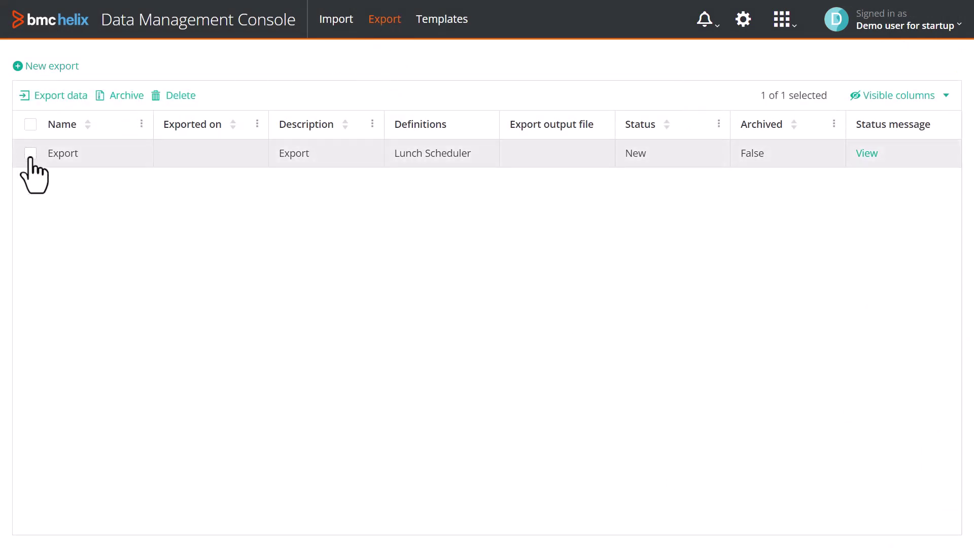
left_click(67, 98)
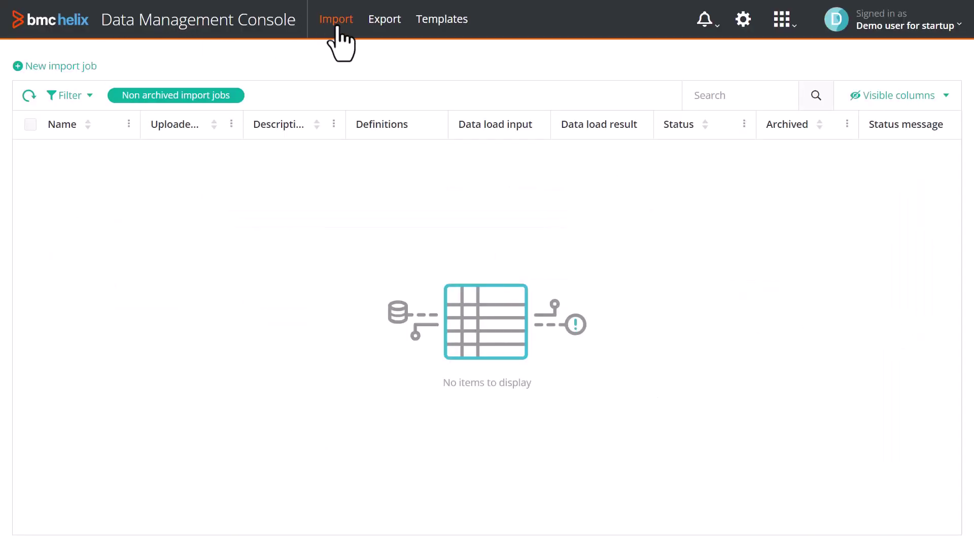
Step: Create import job 'Import' described 'Import data' with Lunch_Import_Data.xlsx attached
left_click(58, 69)
type("Im")
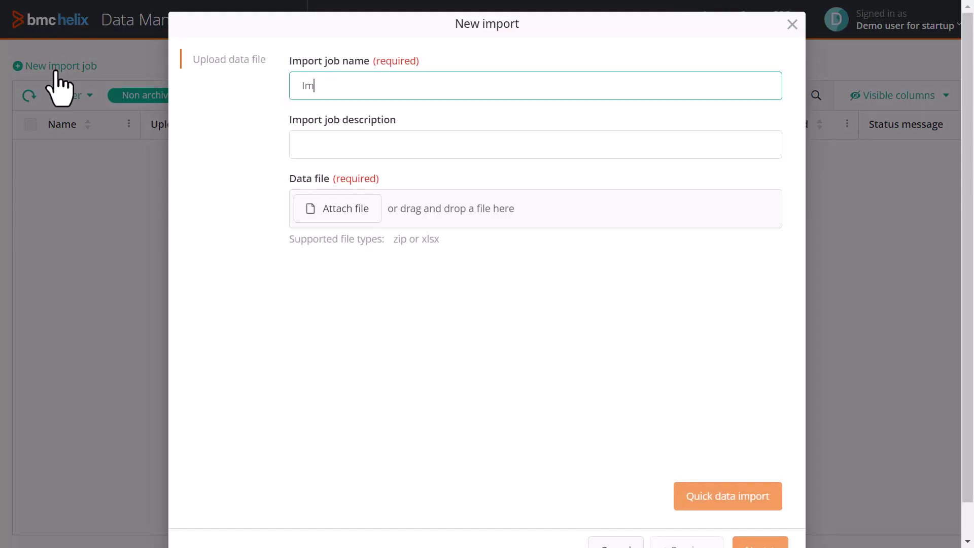
type("port")
left_click(364, 142)
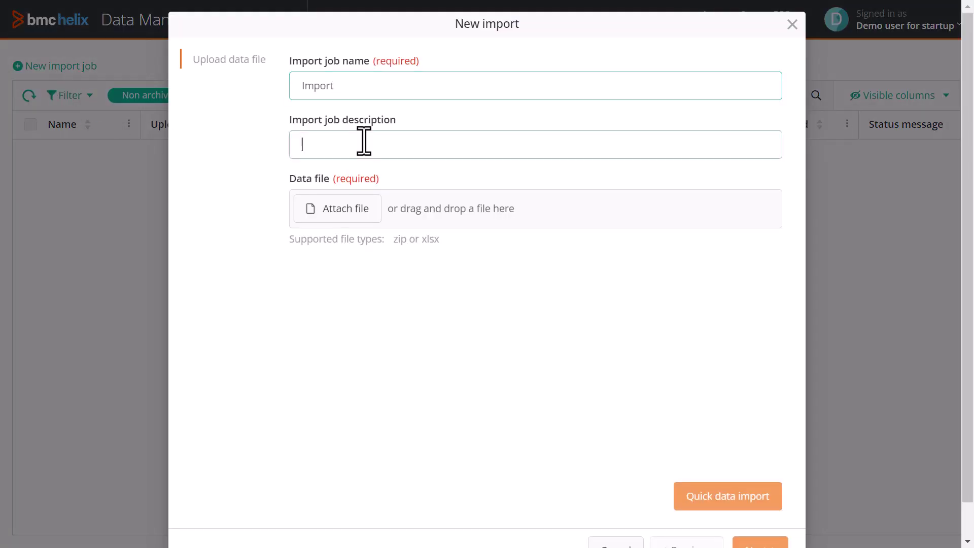
type("Import data")
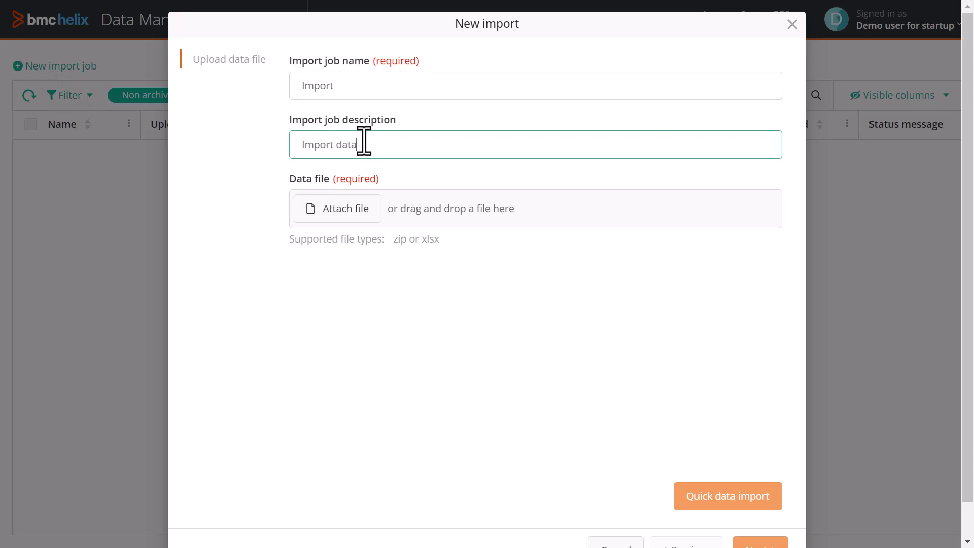
left_click(366, 213)
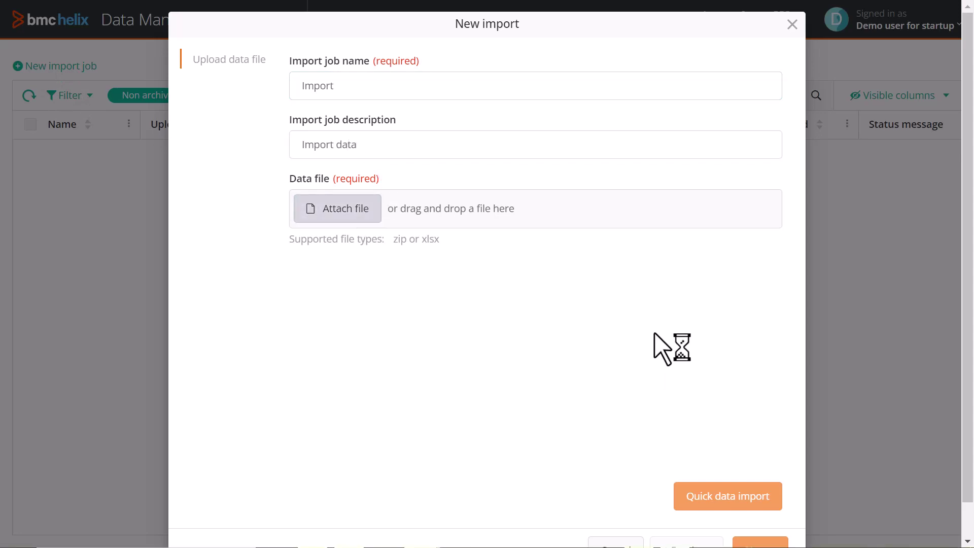
left_click(197, 128)
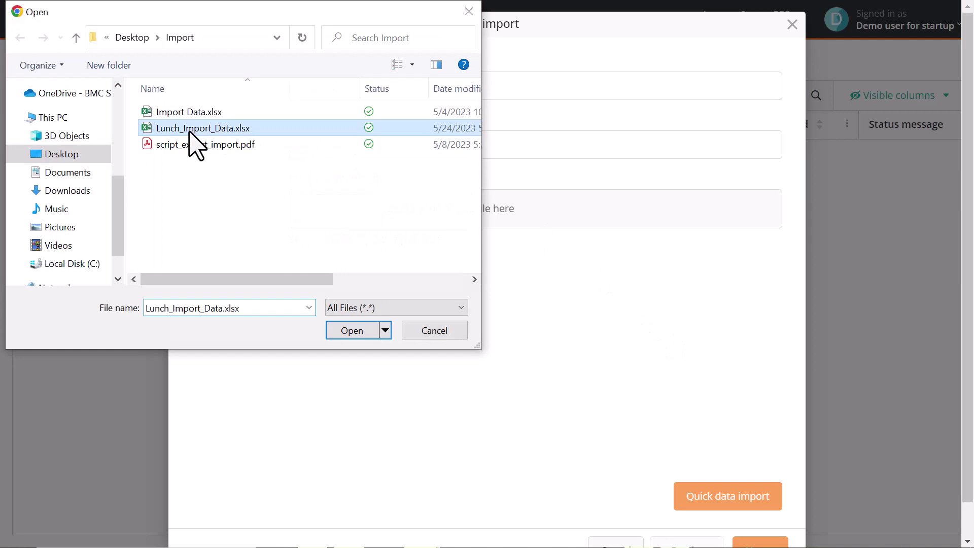
left_click(352, 331)
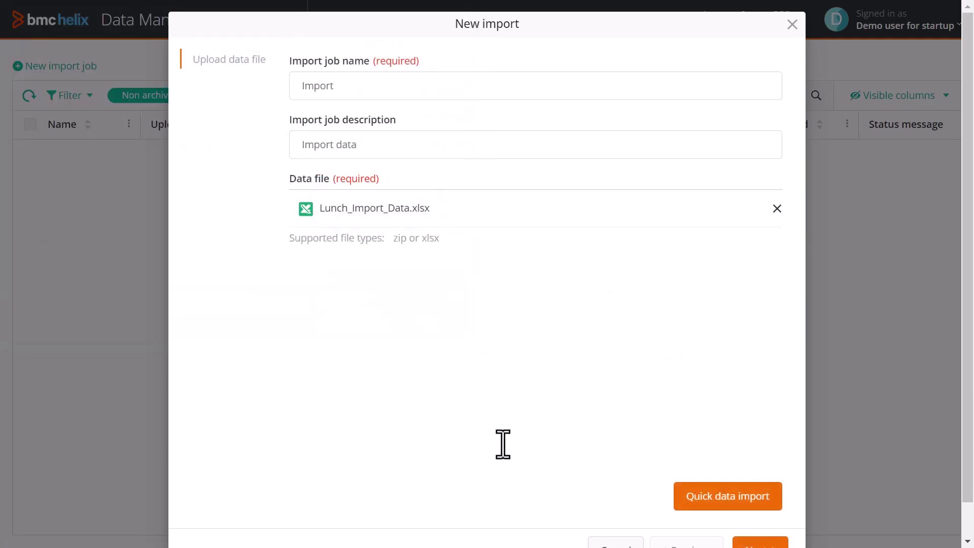
scroll(502, 457, "down", 2)
left_click(750, 519)
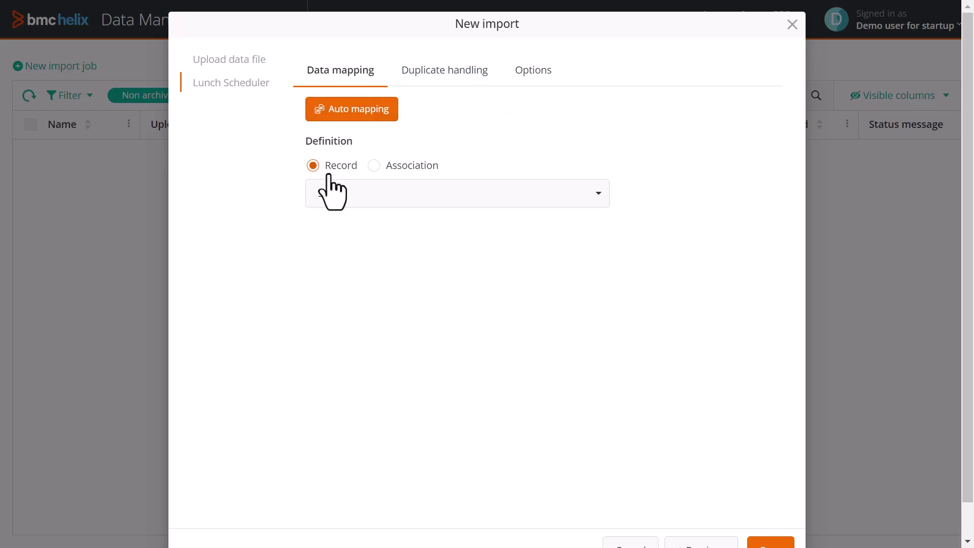
Step: Target the AP-Sample Lunch Scheduler record and map the Company and Date for Lunch columns
left_click(354, 199)
scroll(414, 403, "down", 2)
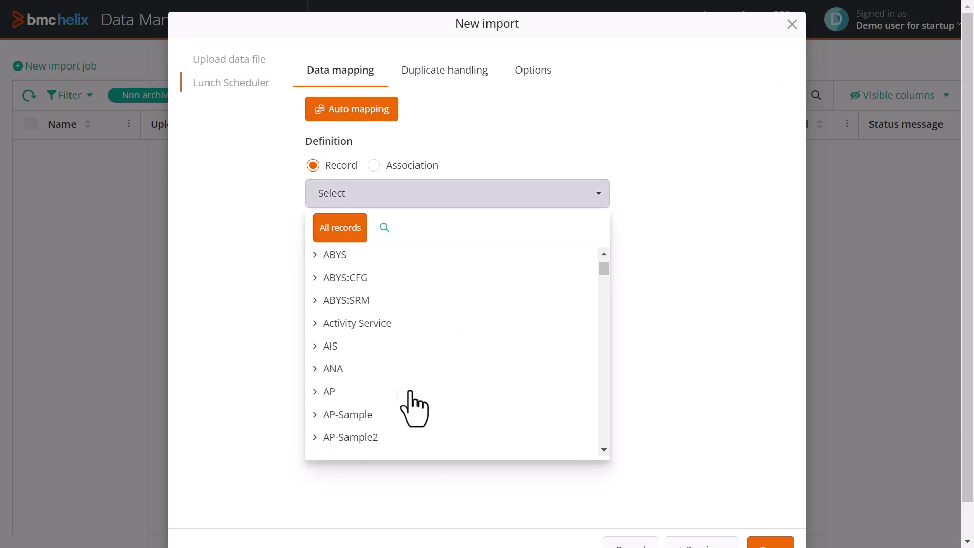
left_click(320, 416)
scroll(419, 423, "down", 2)
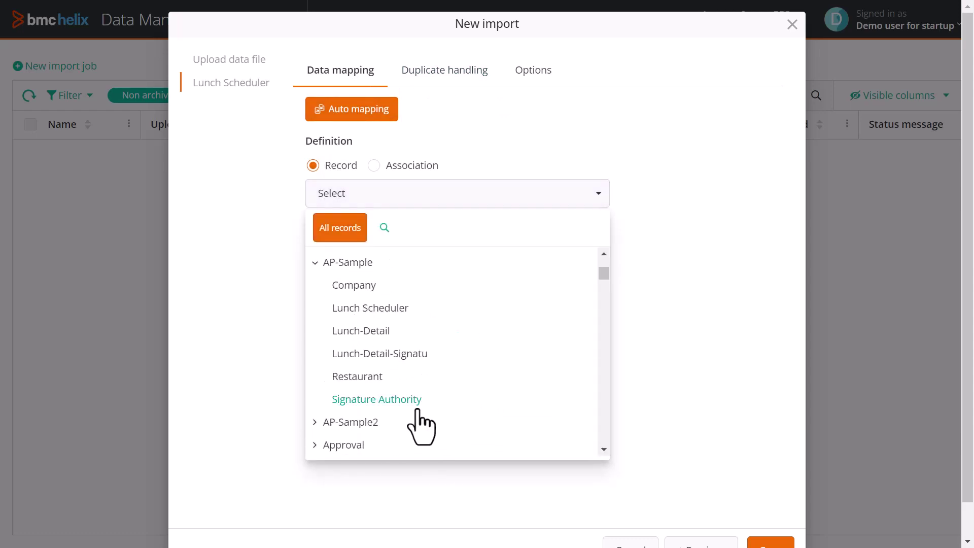
left_click(374, 309)
left_click(398, 291)
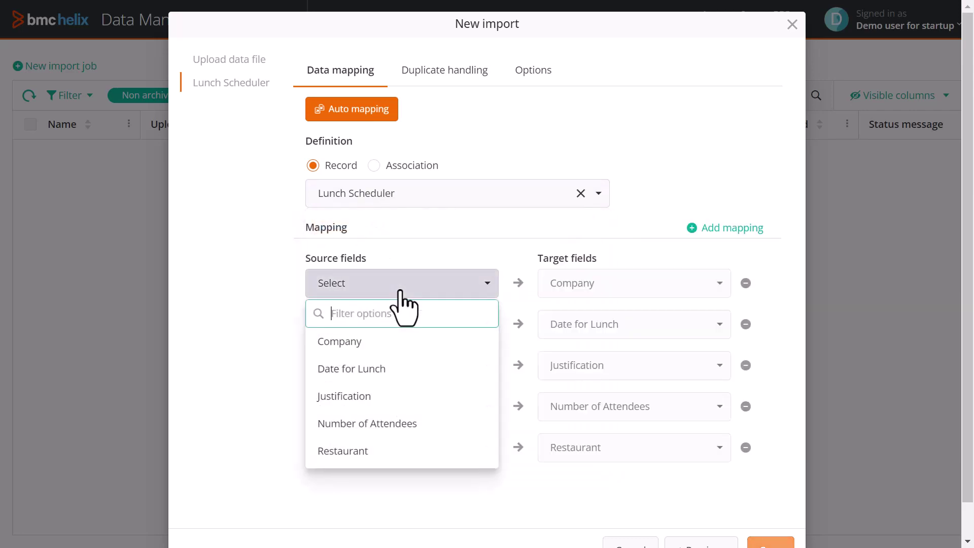
left_click(381, 343)
left_click(380, 326)
left_click(382, 409)
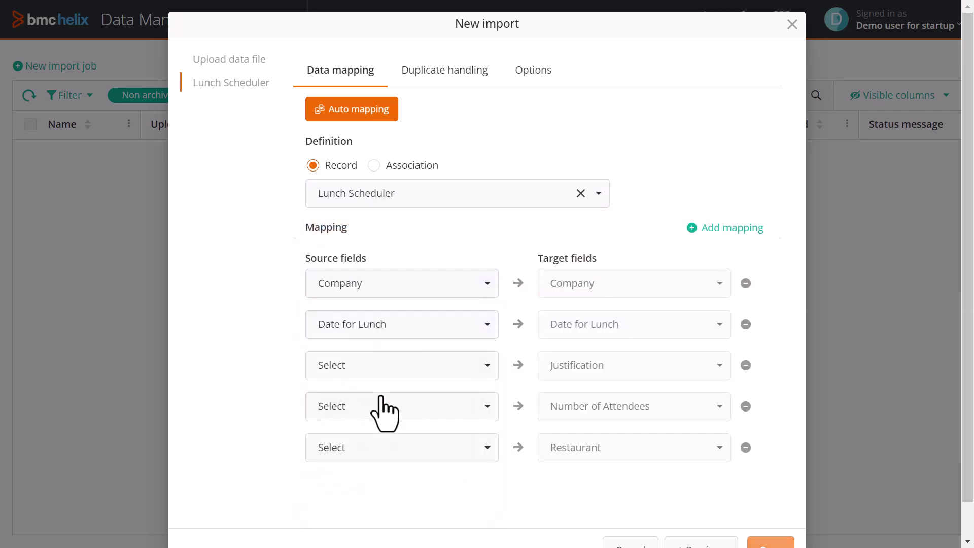
Step: Map the Justification, Number of Attendees and Restaurant source columns
left_click(381, 368)
left_click(354, 278)
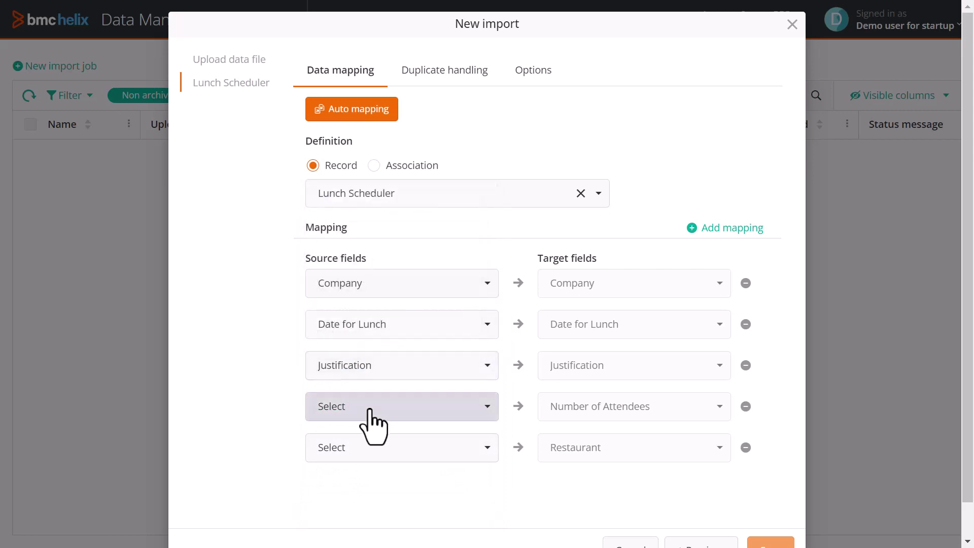
left_click(369, 408)
left_click(358, 345)
left_click(364, 449)
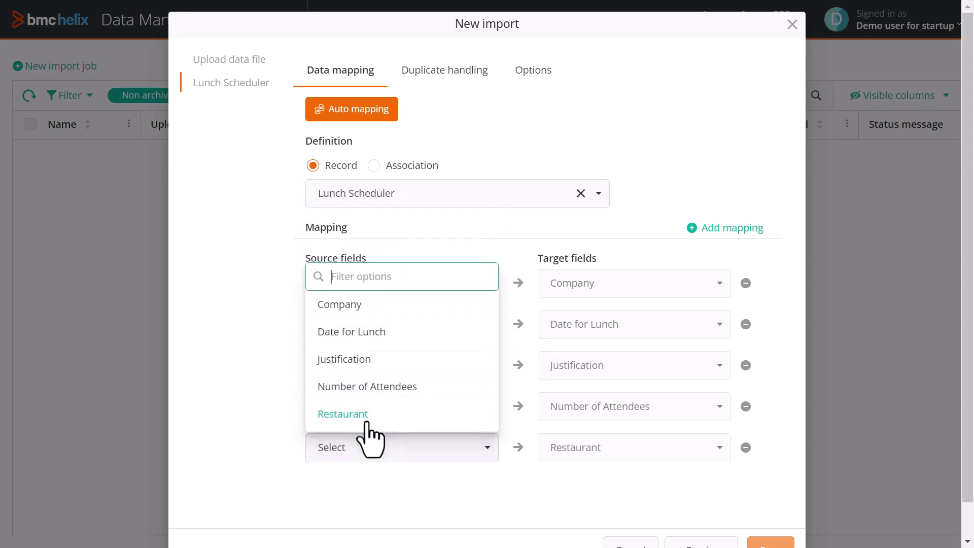
left_click(366, 419)
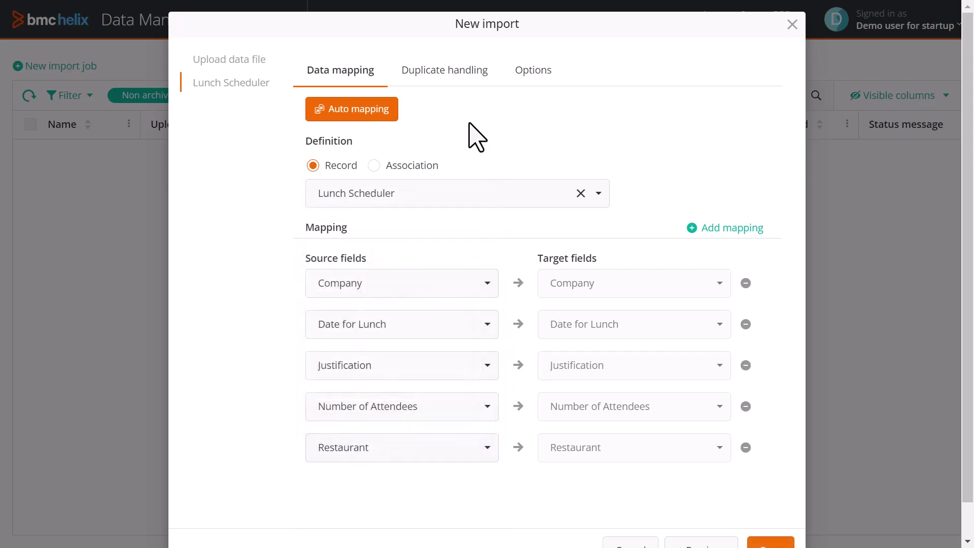
left_click(444, 77)
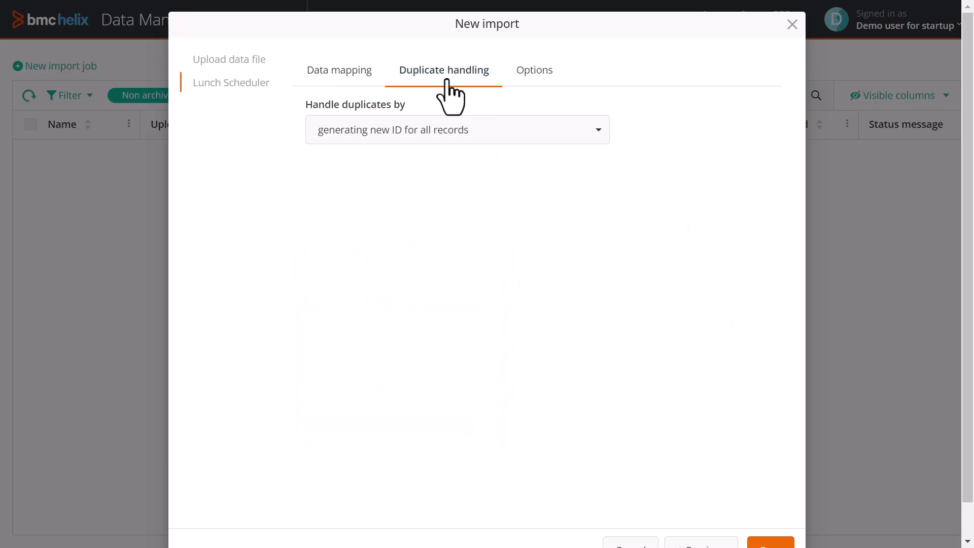
Step: Handle duplicates by replacing existing records, matching on Date for Lunch
left_click(429, 151)
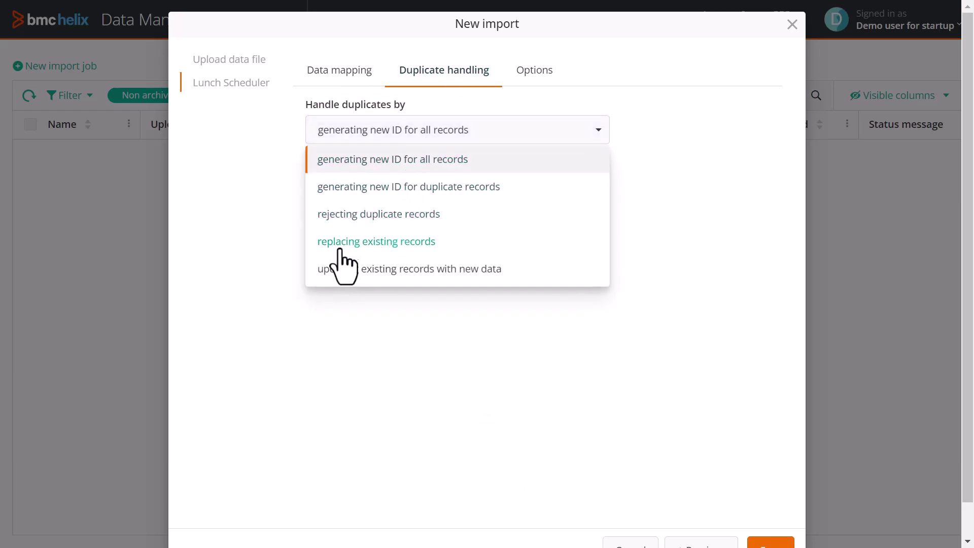
left_click(369, 249)
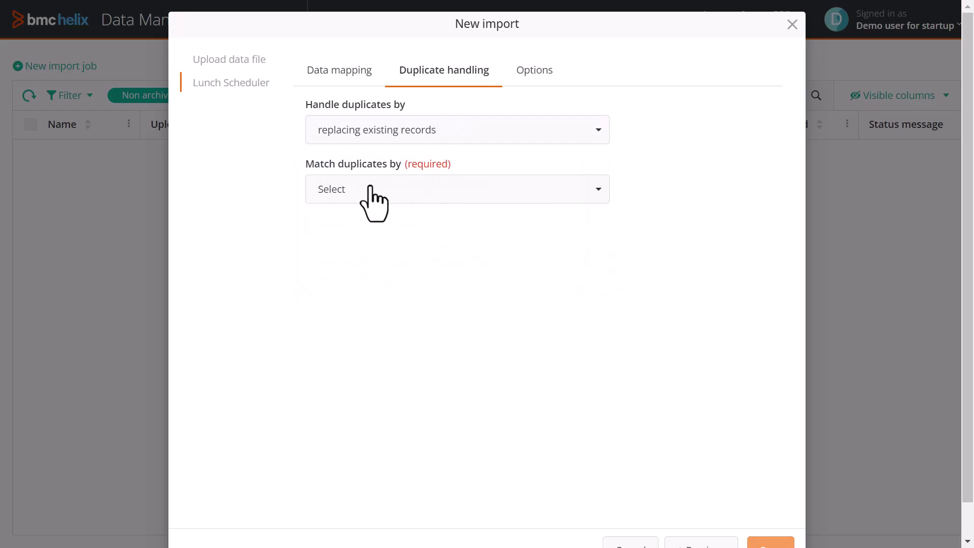
left_click(370, 190)
left_click(362, 305)
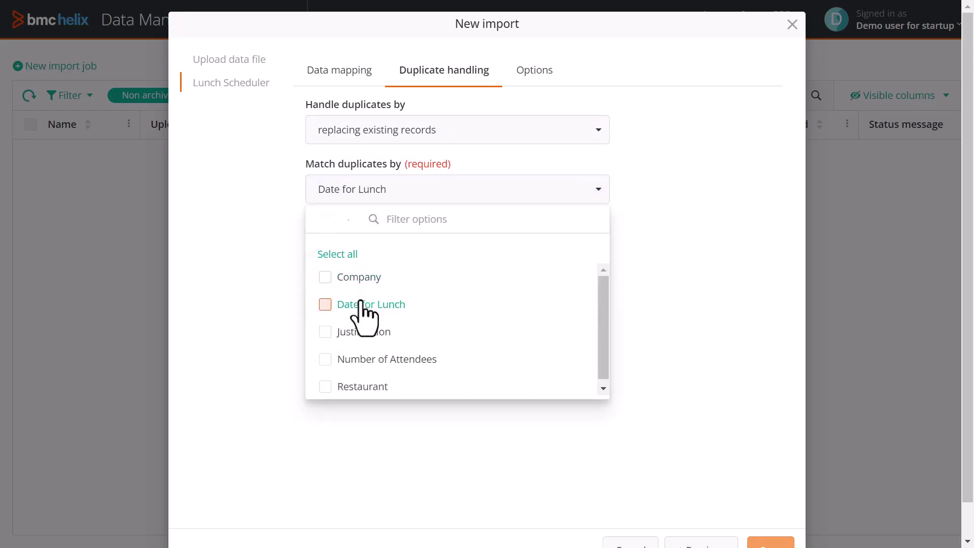
Step: Enable removing leading spaces and tabs, use MM/dd/yyyy dates, and save the import job
left_click(534, 72)
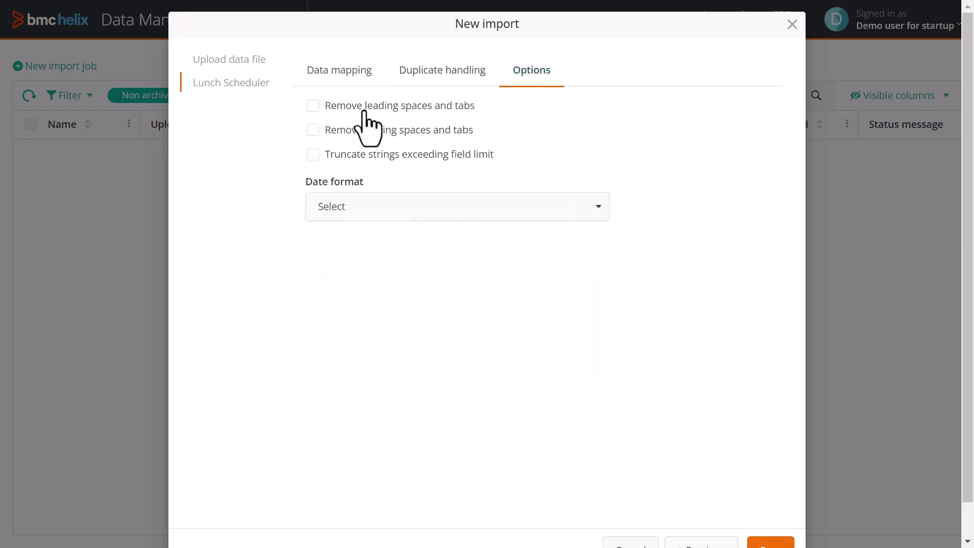
left_click(313, 106)
left_click(435, 220)
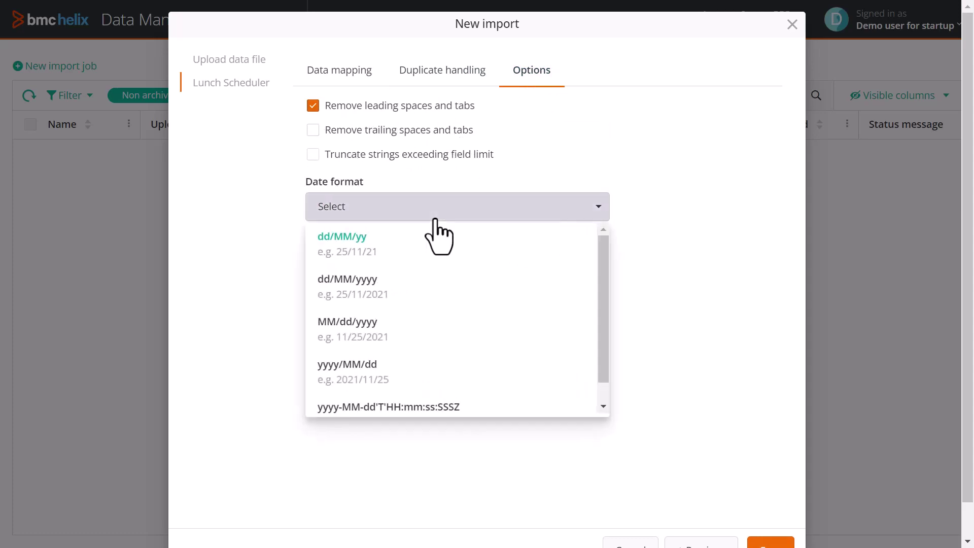
left_click(383, 326)
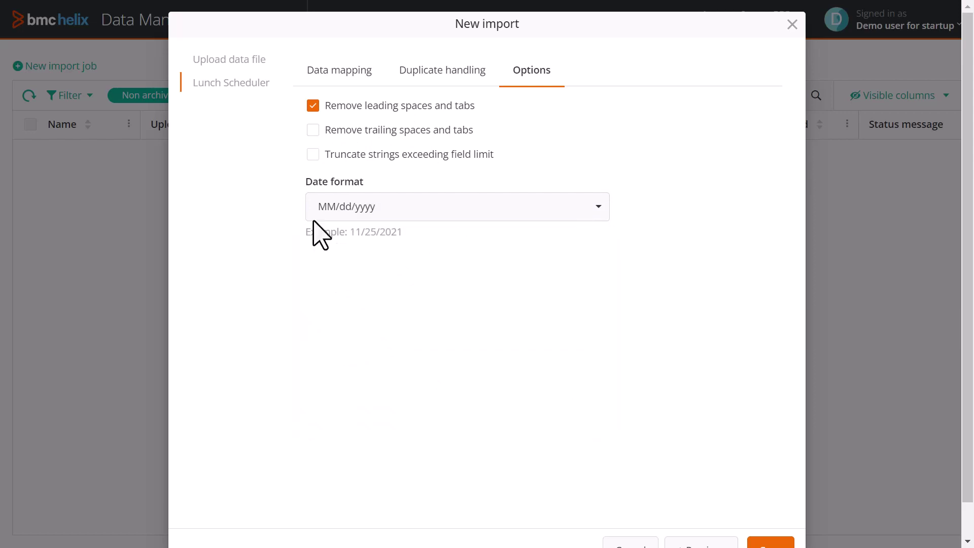
scroll(611, 395, "down", 1)
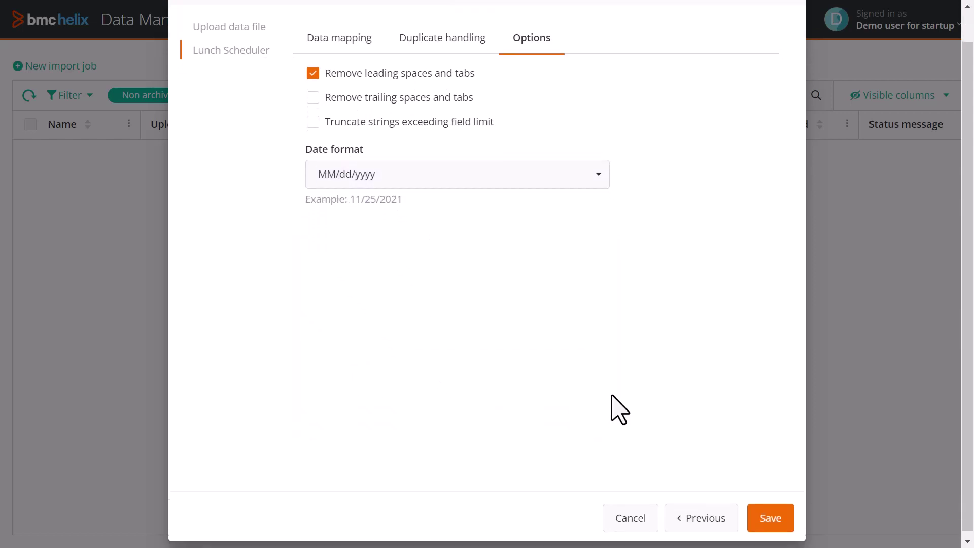
left_click(763, 520)
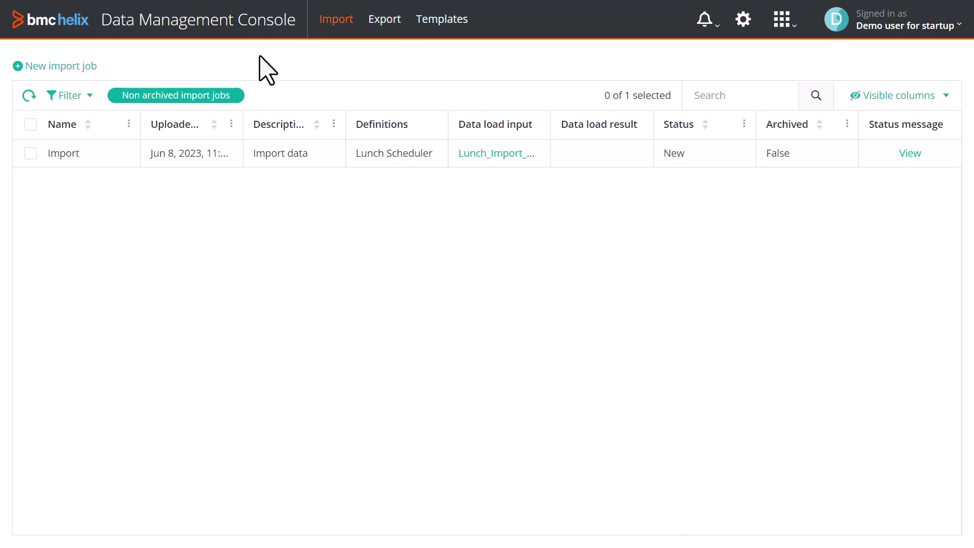
Step: Load data for the selected Import job so its status becomes Processing
left_click(27, 159)
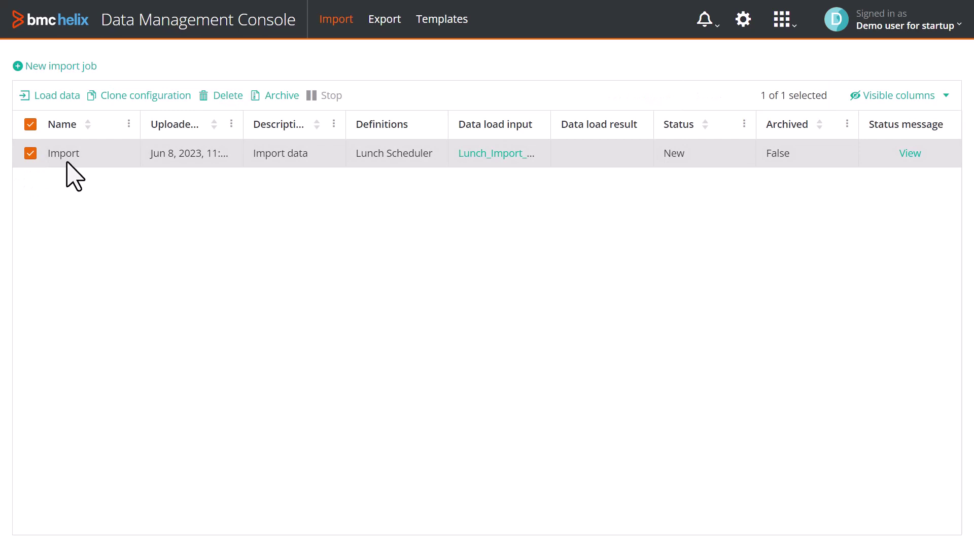
left_click(65, 103)
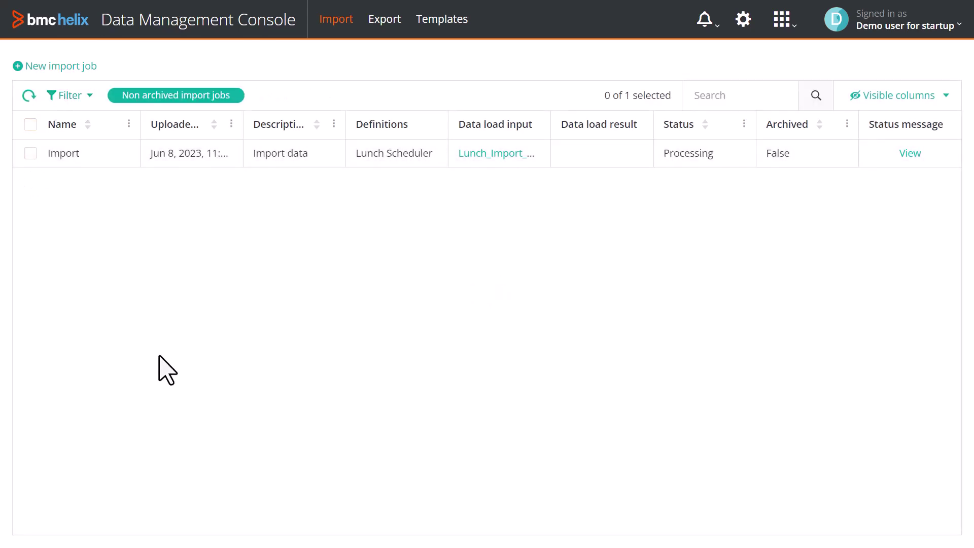